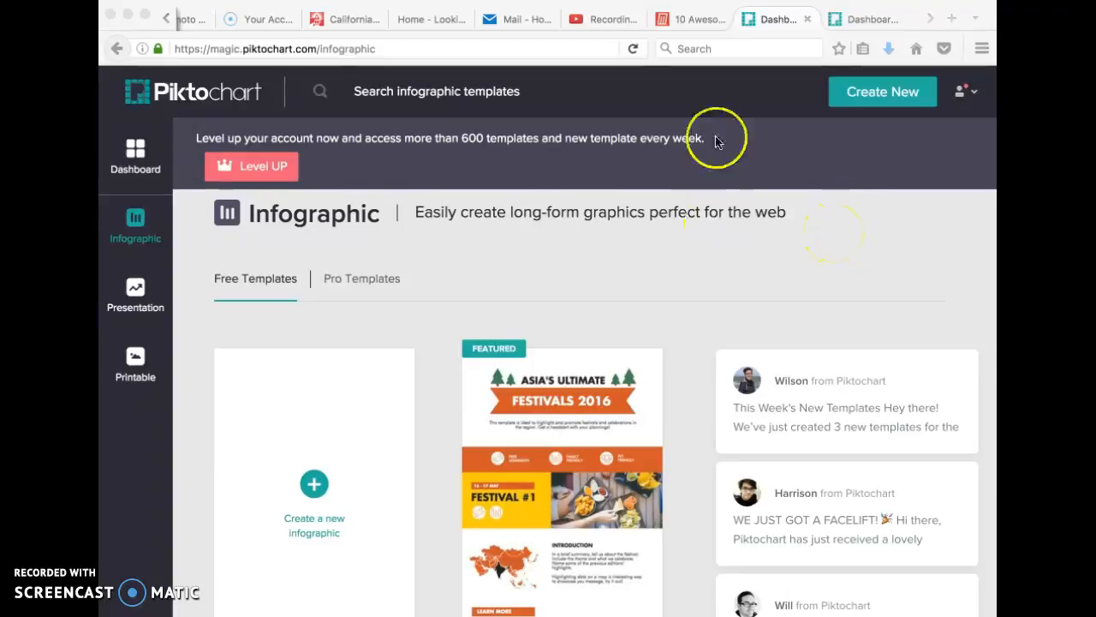
Start a new infographic from the Asia's Ultimate Festivals 2016 template
{"action": "left_click", "coordinate": [874, 96]}
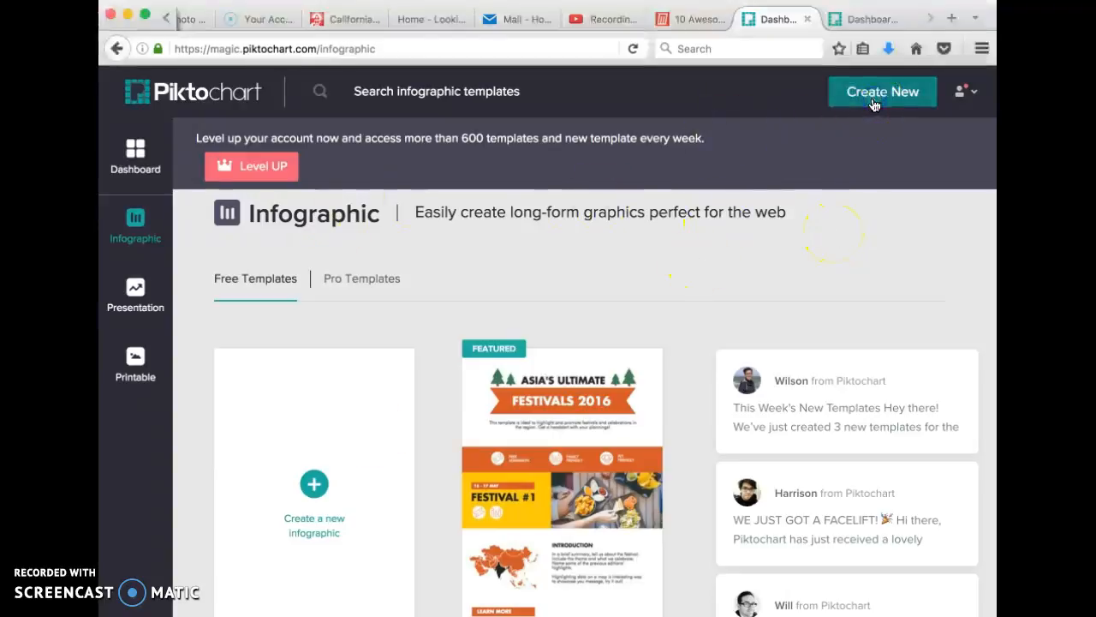
{"action": "left_click", "coordinate": [874, 102]}
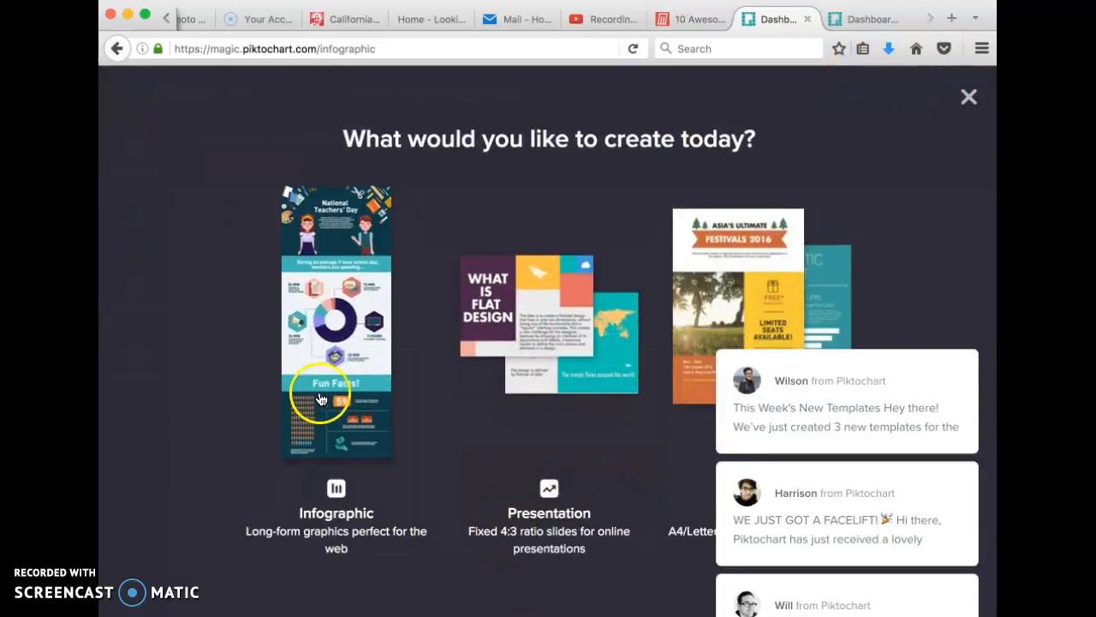
{"action": "left_click", "coordinate": [338, 390]}
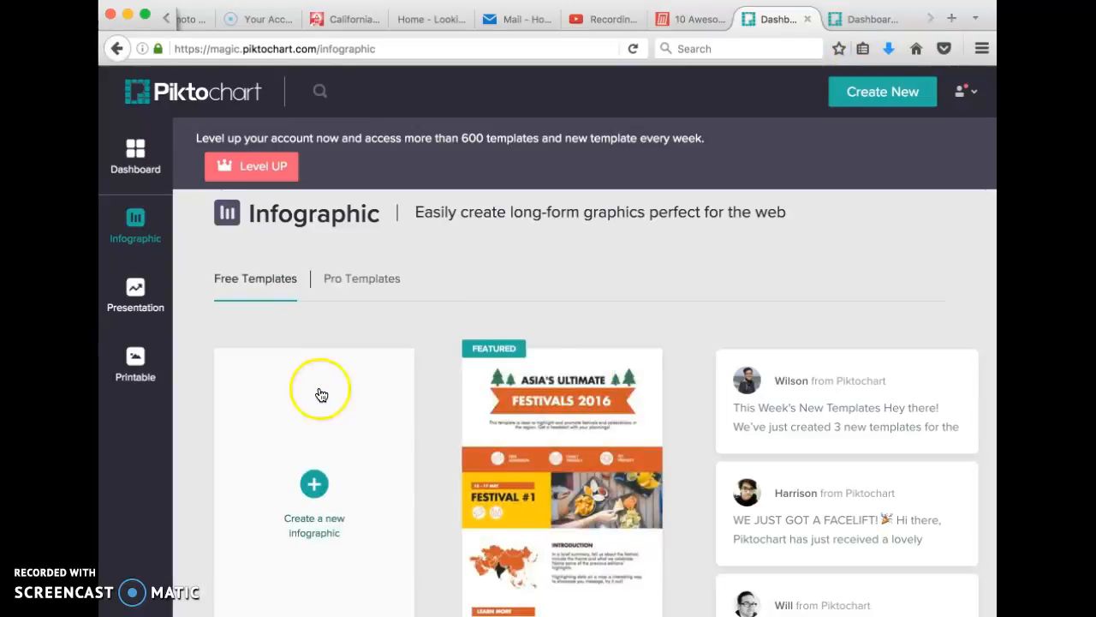
{"action": "mouse_move", "coordinate": [482, 516]}
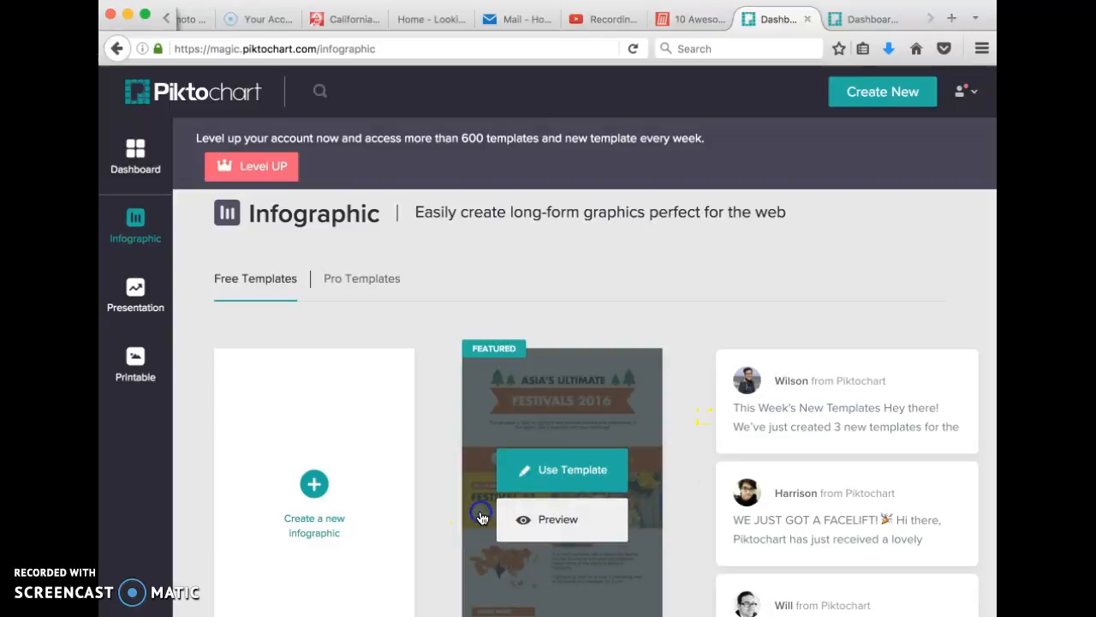
{"action": "left_click", "coordinate": [552, 467]}
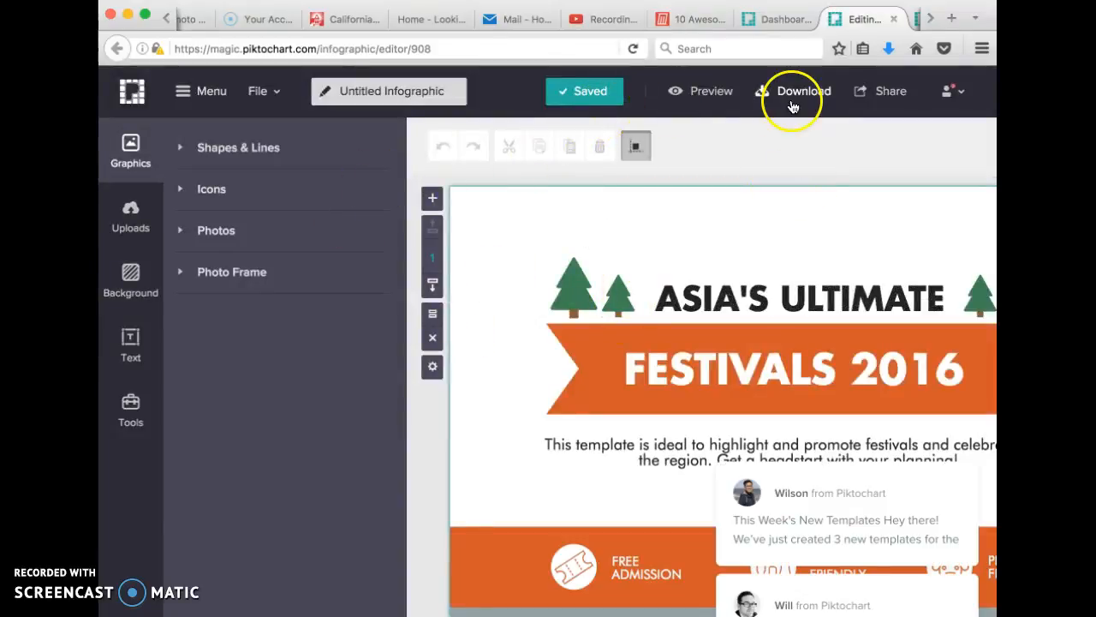
Save the infographic as 'Sample 2' via Share, revealing its sharing settings
{"action": "left_click", "coordinate": [890, 96]}
{"action": "type", "text": "Sample 2"}
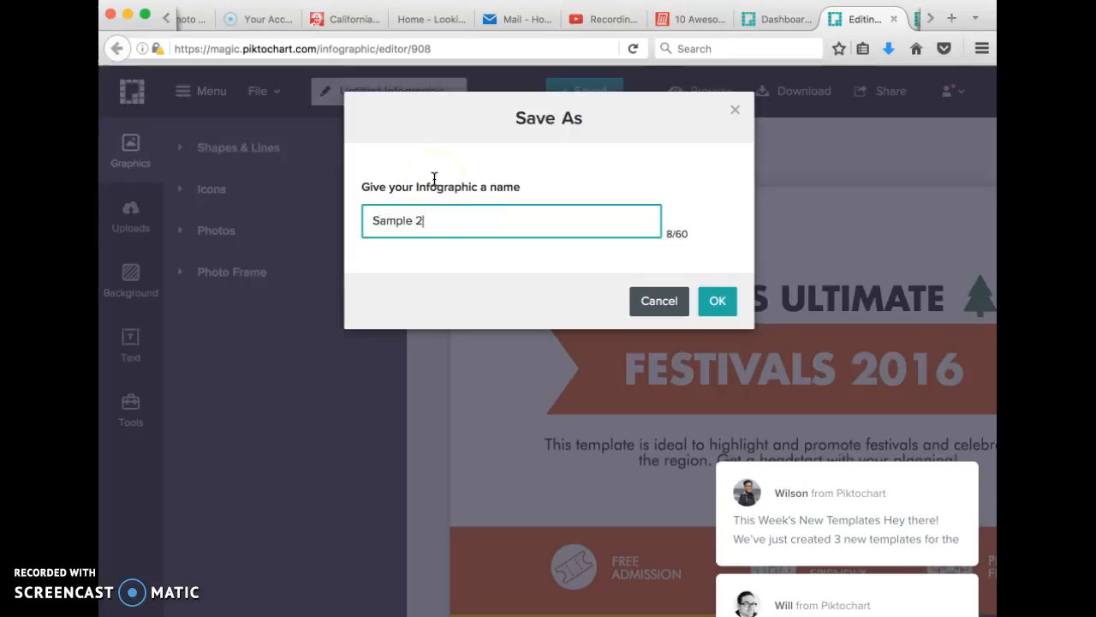
{"action": "left_click", "coordinate": [717, 300]}
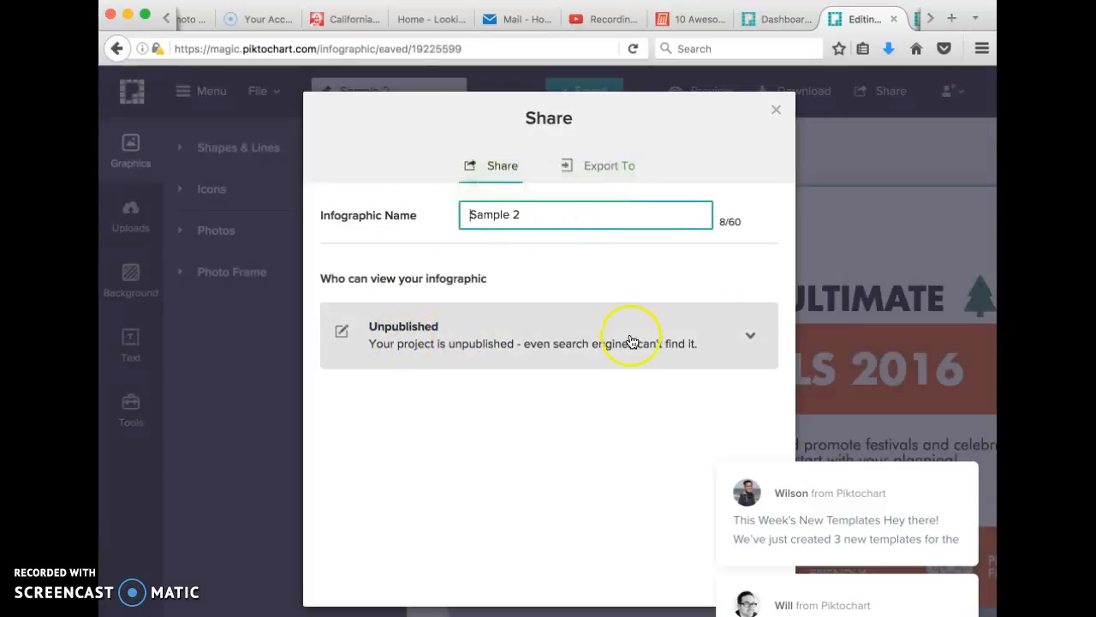
Publish Sample 2 as Public so its web link and social sharing options appear
{"action": "left_click", "coordinate": [748, 339]}
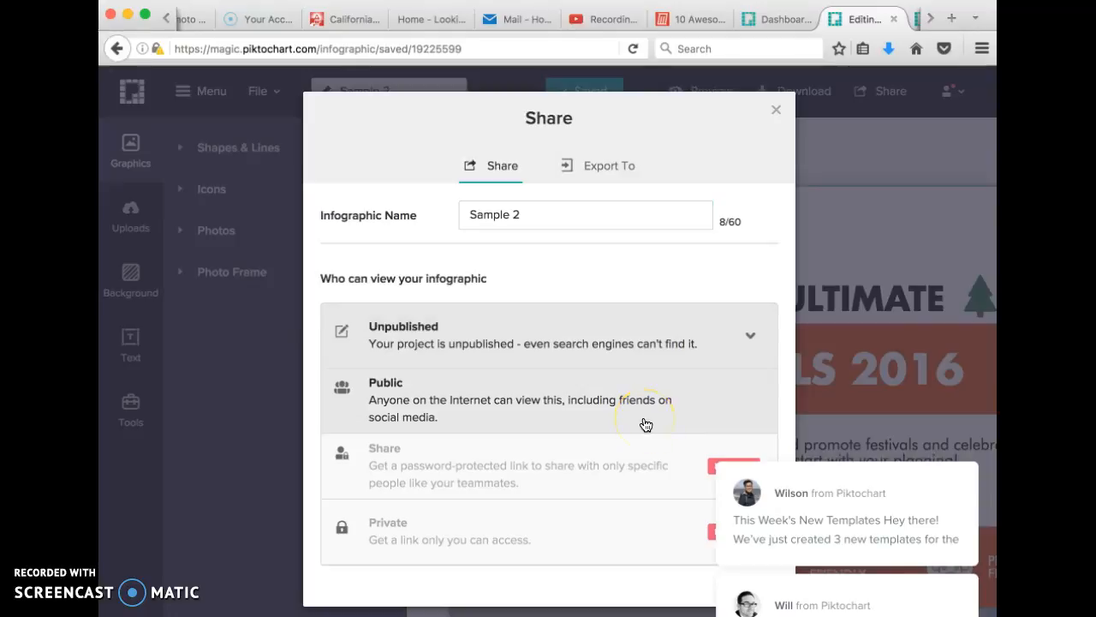
{"action": "left_click", "coordinate": [645, 423]}
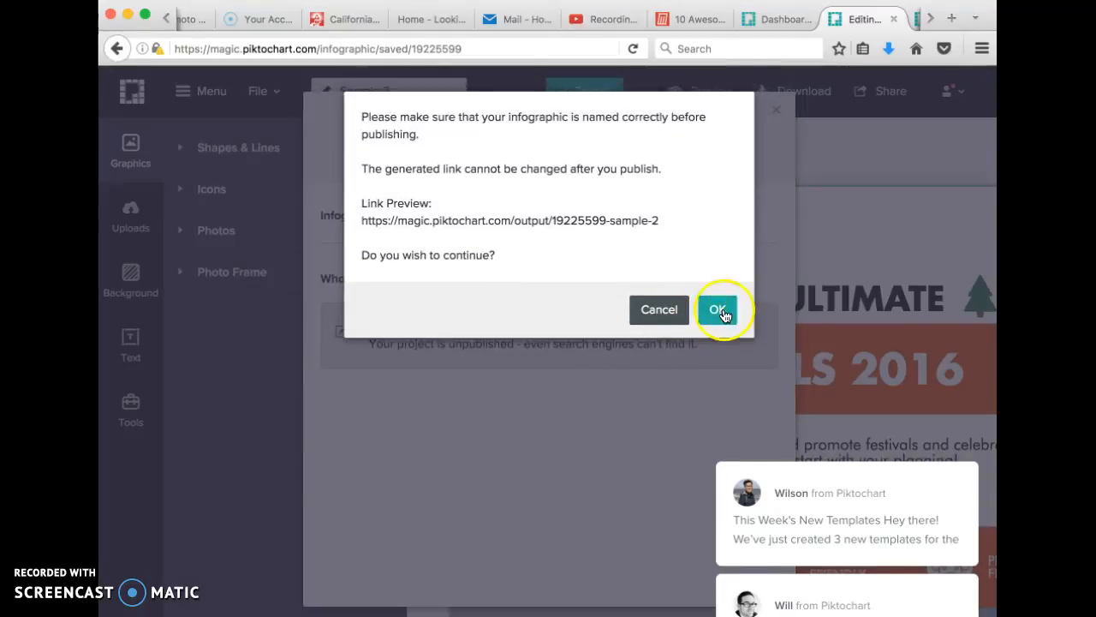
{"action": "left_click", "coordinate": [723, 313]}
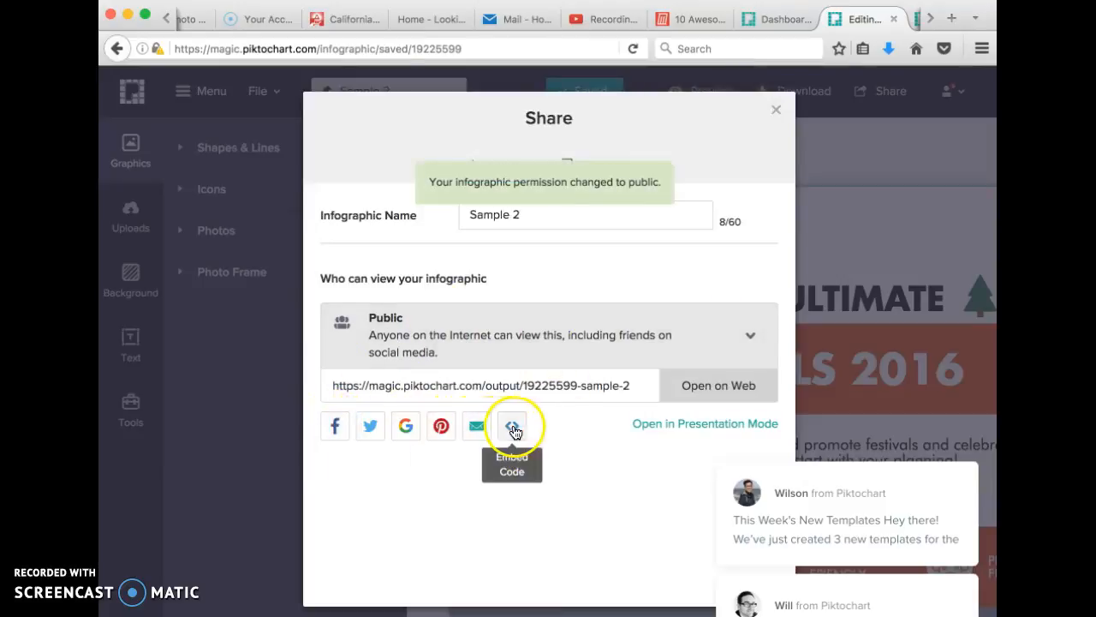
Select the Sample 2 share URL for copying, then return to the editor
{"action": "left_click", "coordinate": [440, 384]}
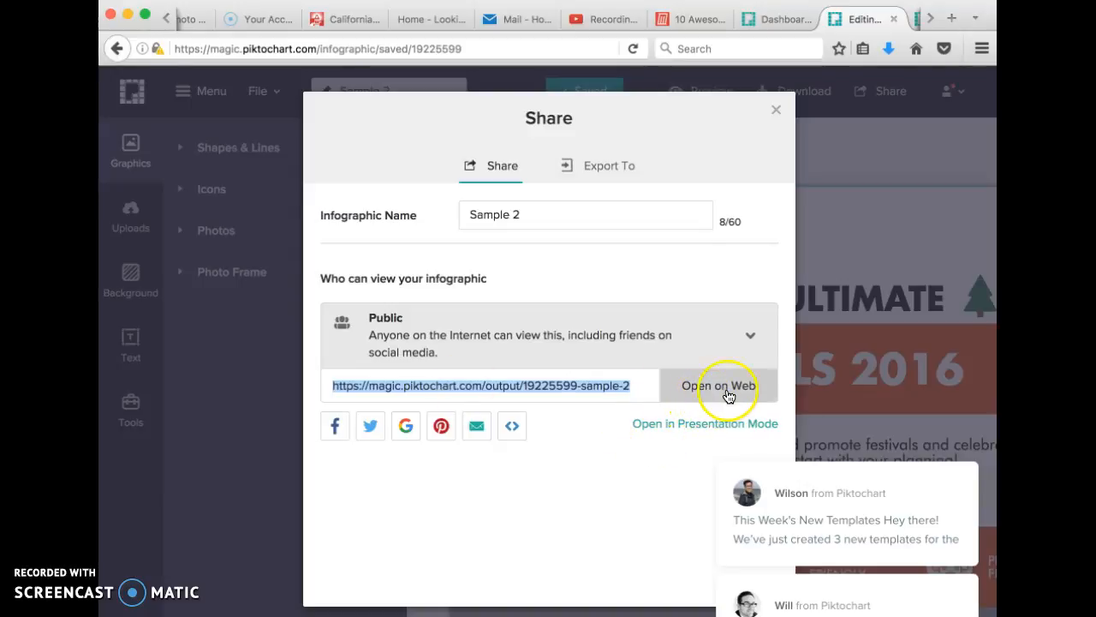
{"action": "left_click", "coordinate": [781, 106]}
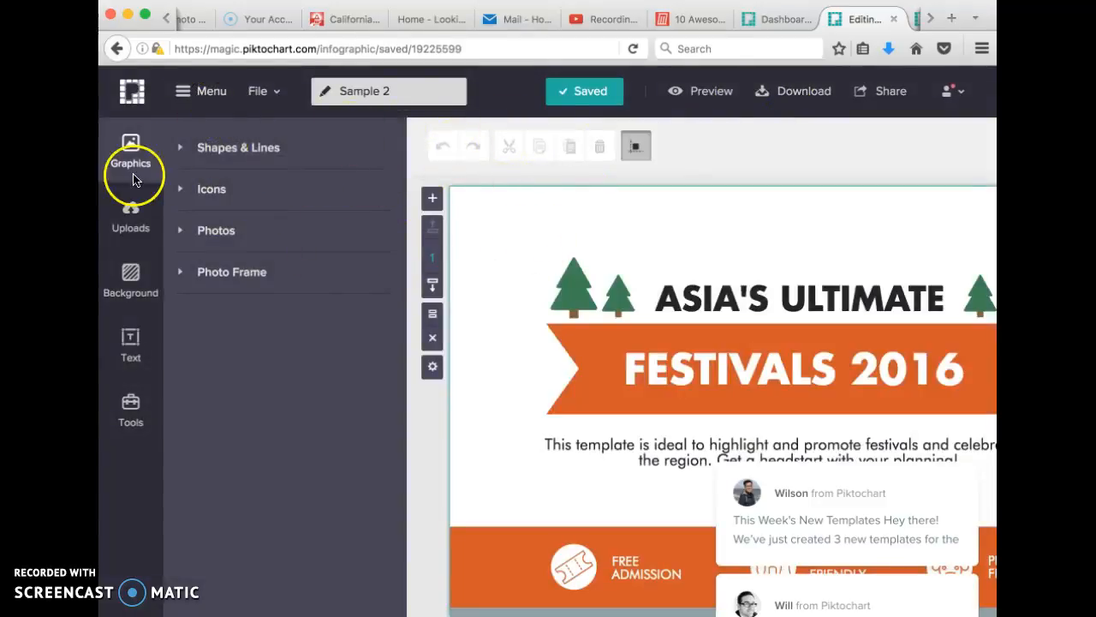
{"action": "left_click", "coordinate": [201, 90]}
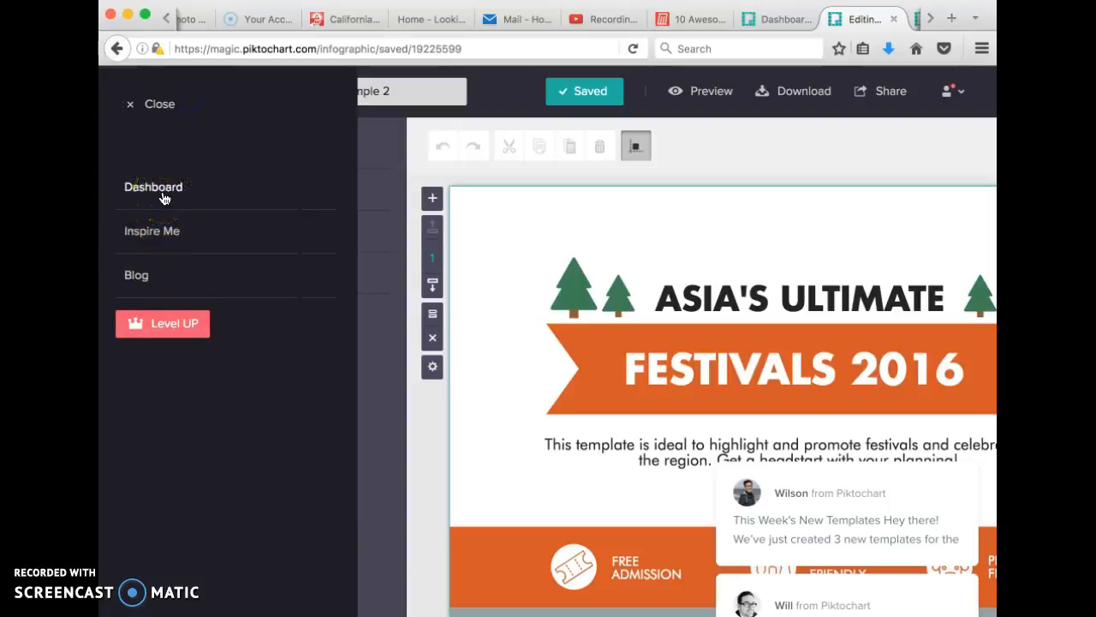
{"action": "left_click", "coordinate": [164, 192]}
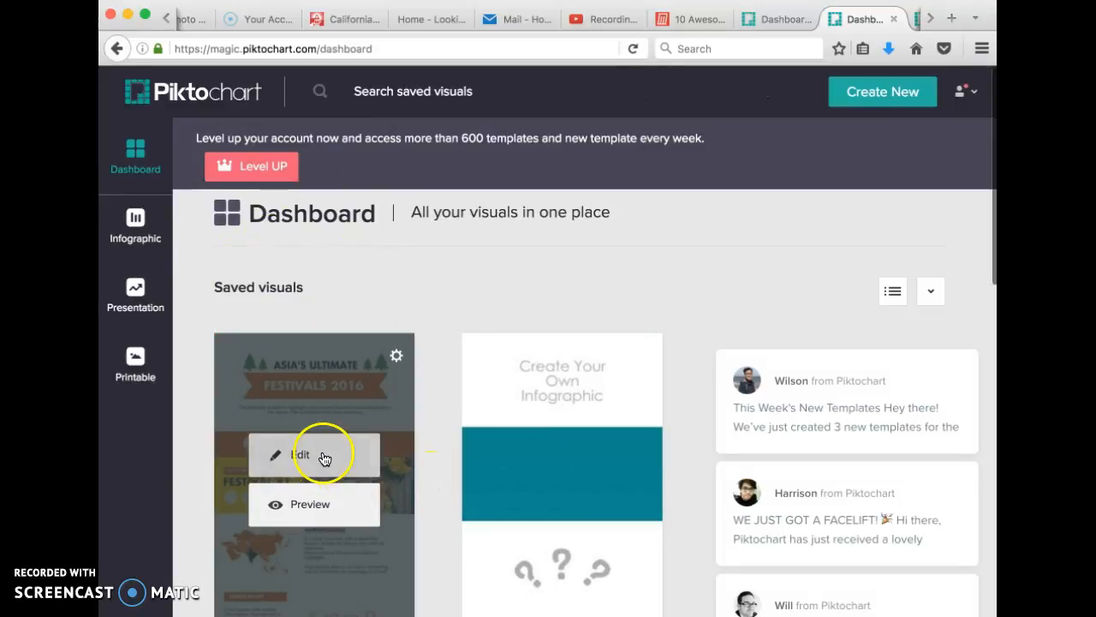
{"action": "mouse_move", "coordinate": [313, 403]}
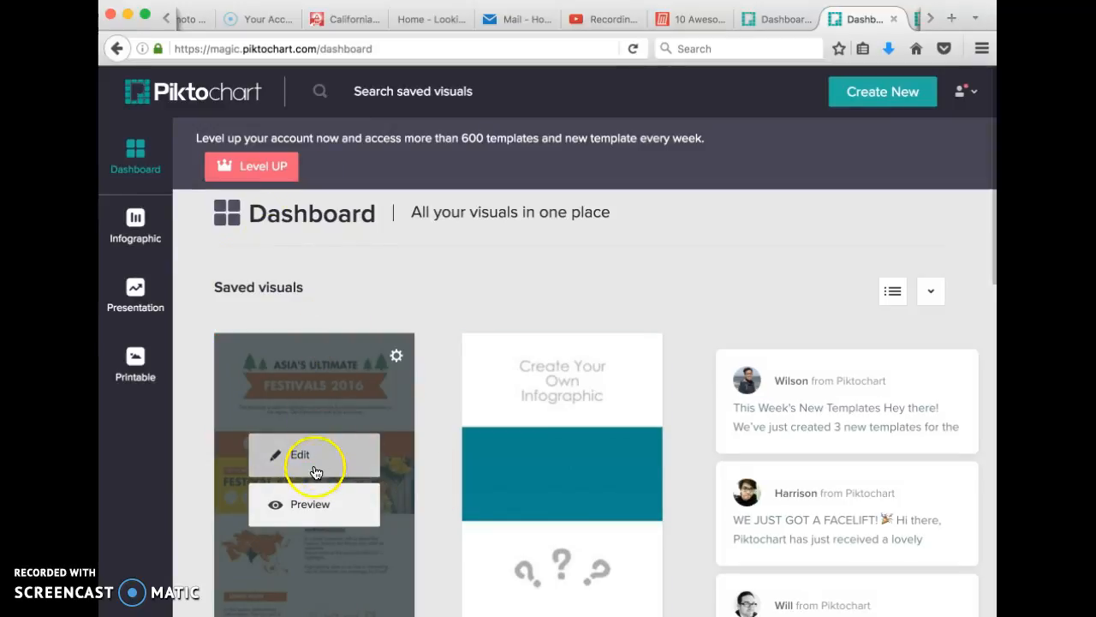
{"action": "left_click", "coordinate": [304, 508]}
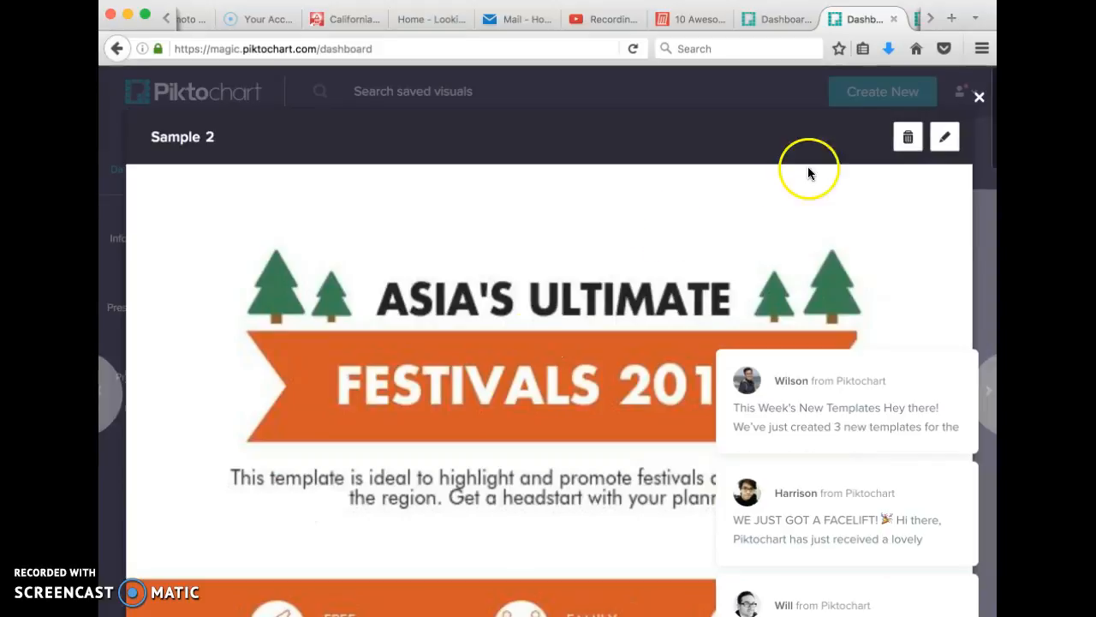
{"action": "left_click", "coordinate": [945, 137]}
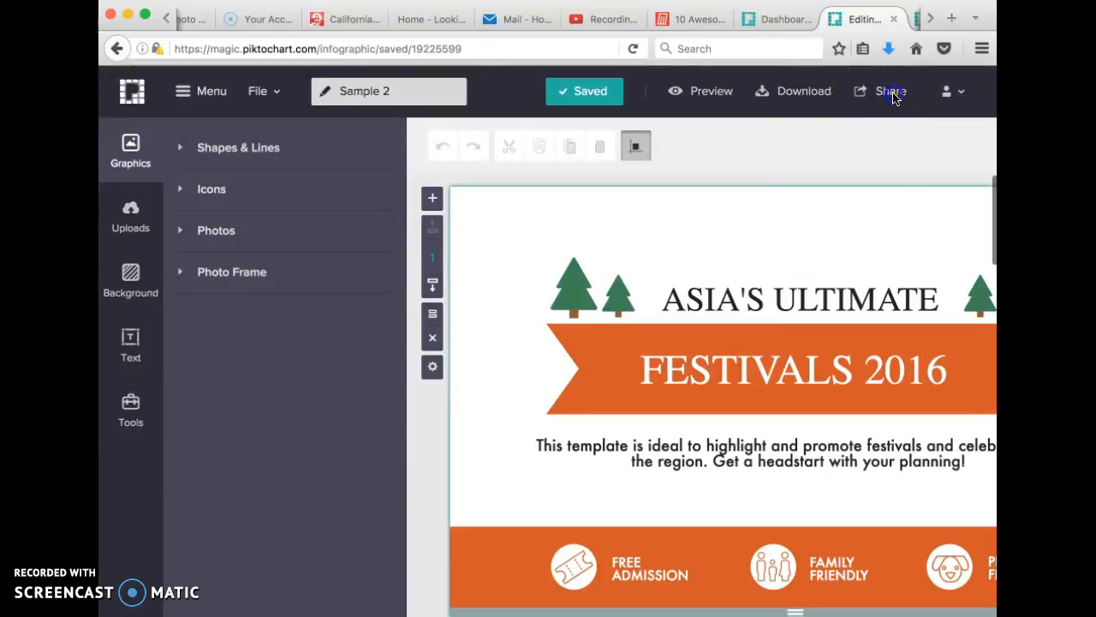
{"action": "left_click", "coordinate": [894, 94]}
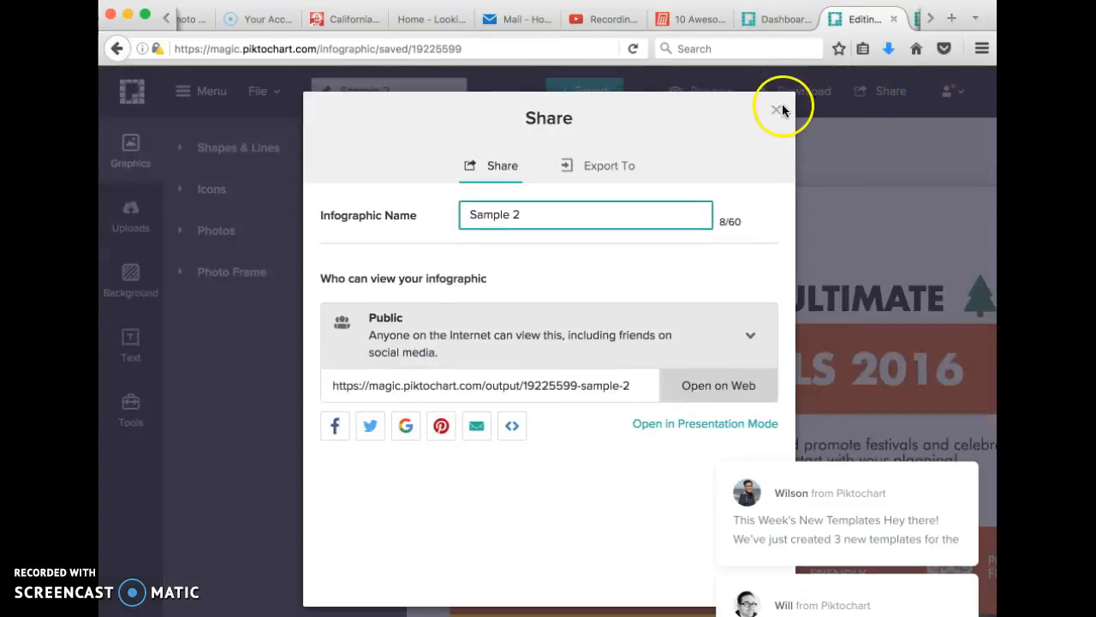
{"action": "left_click", "coordinate": [776, 110]}
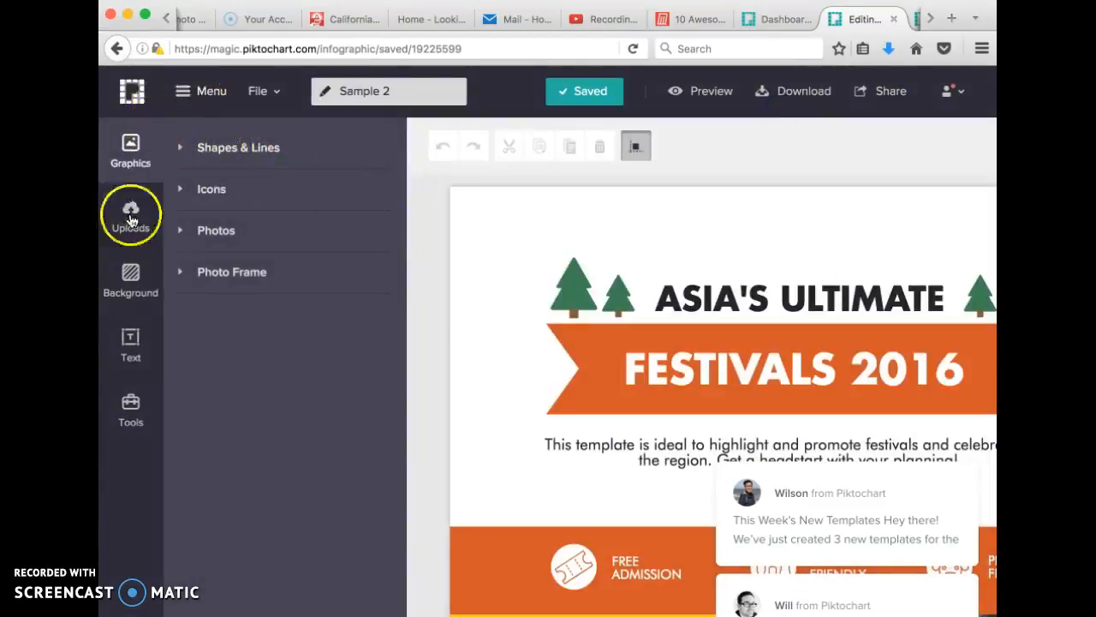
From the Dashboard, preview Sample 1 and reopen it in the editor
{"action": "left_click", "coordinate": [200, 91]}
{"action": "left_click", "coordinate": [153, 187]}
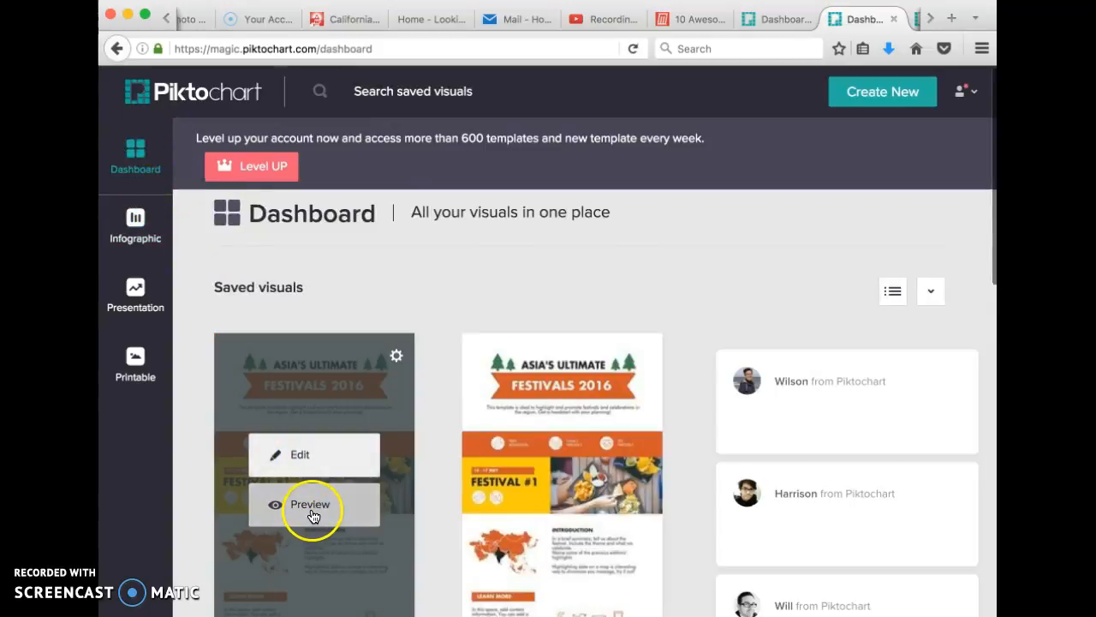
{"action": "left_click", "coordinate": [310, 503]}
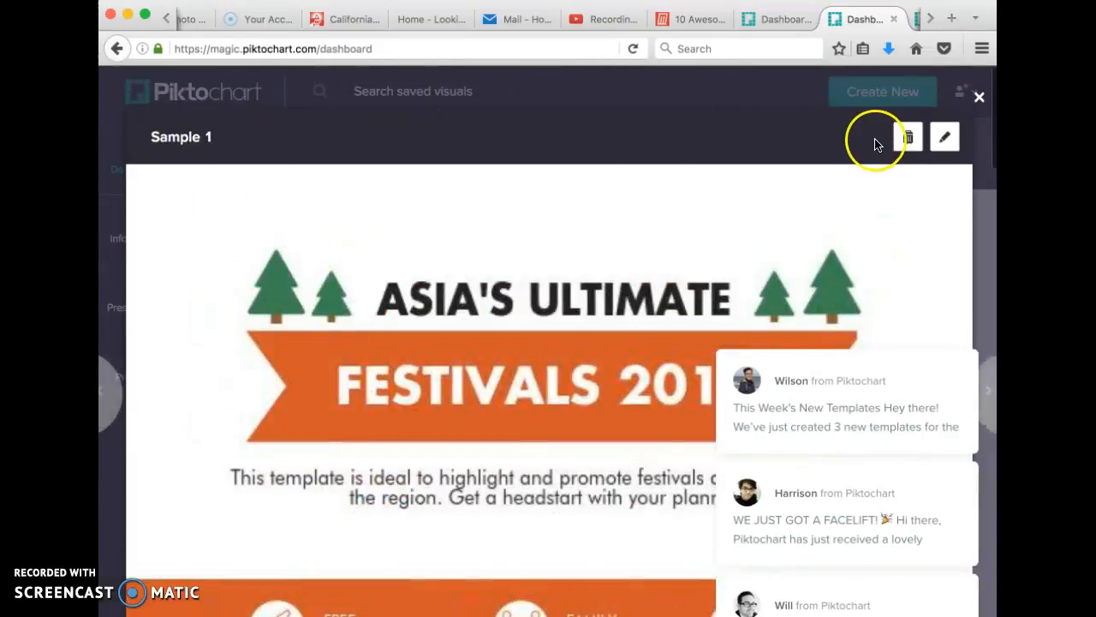
{"action": "left_click", "coordinate": [979, 96]}
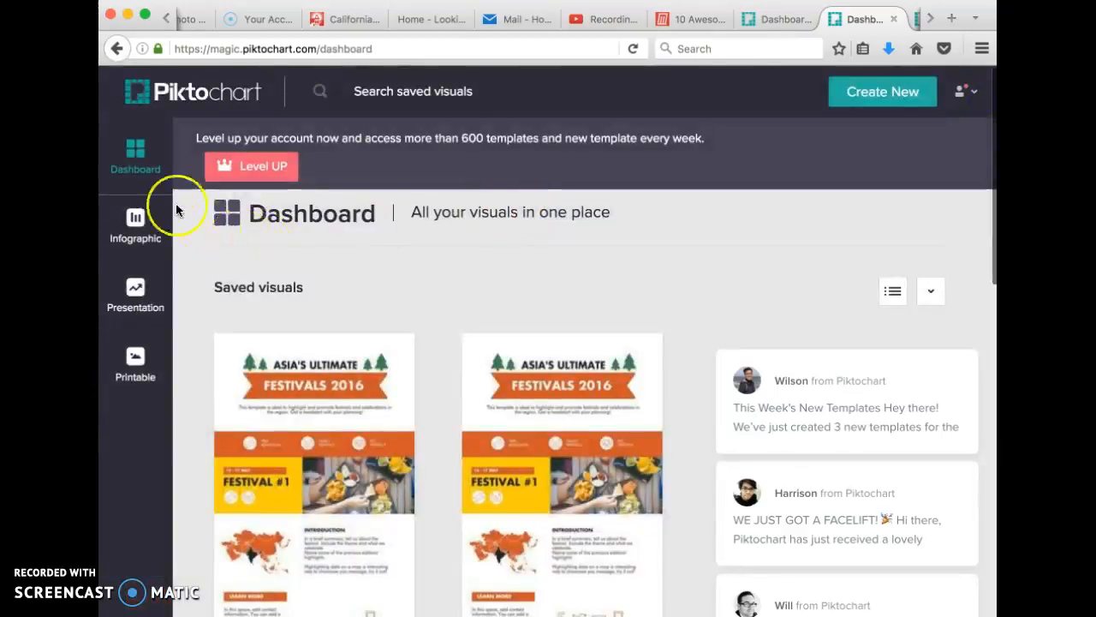
{"action": "mouse_move", "coordinate": [314, 471]}
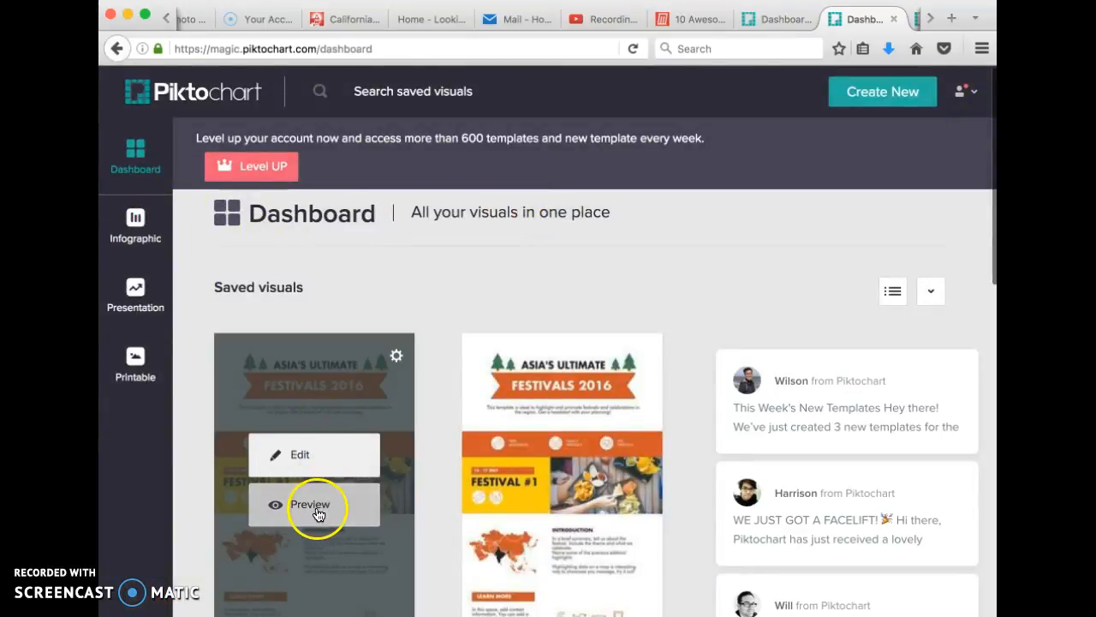
{"action": "left_click", "coordinate": [304, 454]}
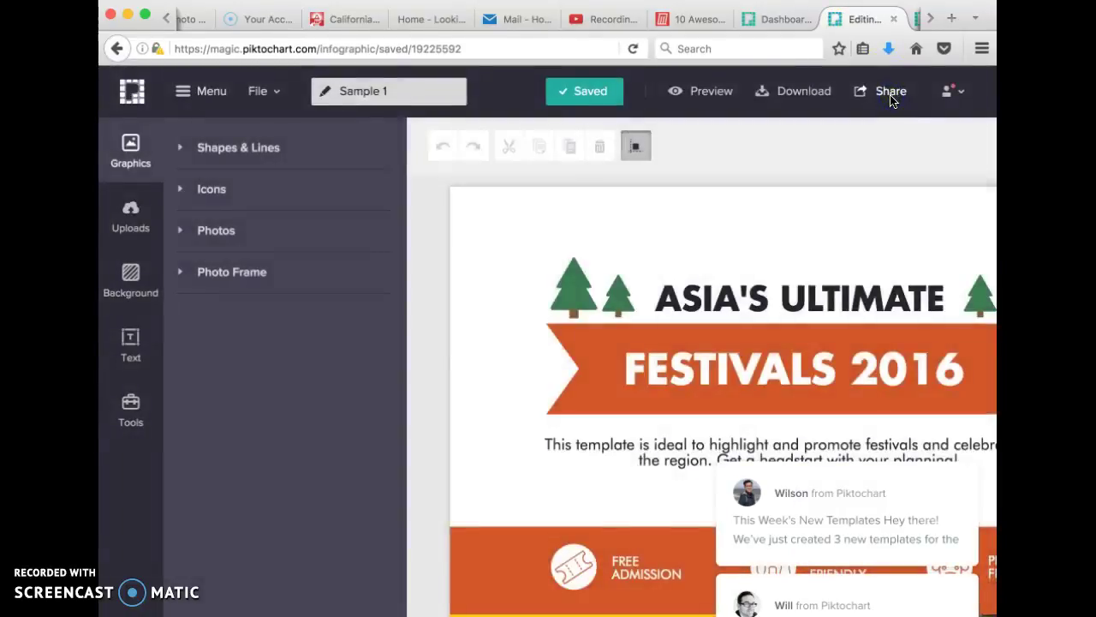
Show Sample 1's sharing settings, confirmed public, with its share URL selected for copying
{"action": "left_click", "coordinate": [891, 91]}
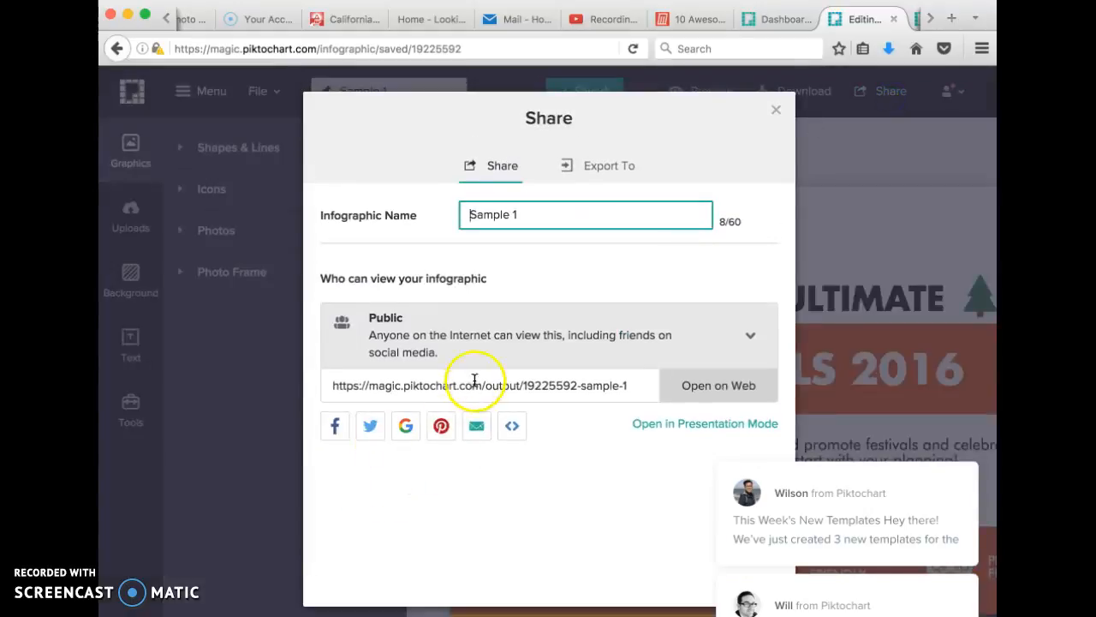
{"action": "left_click", "coordinate": [476, 385]}
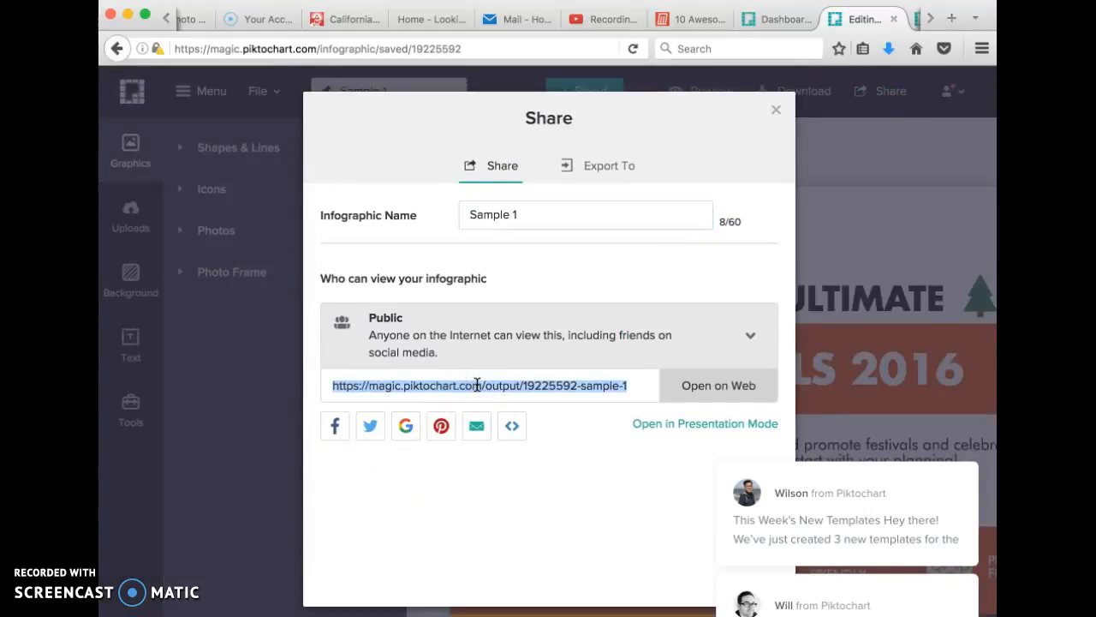